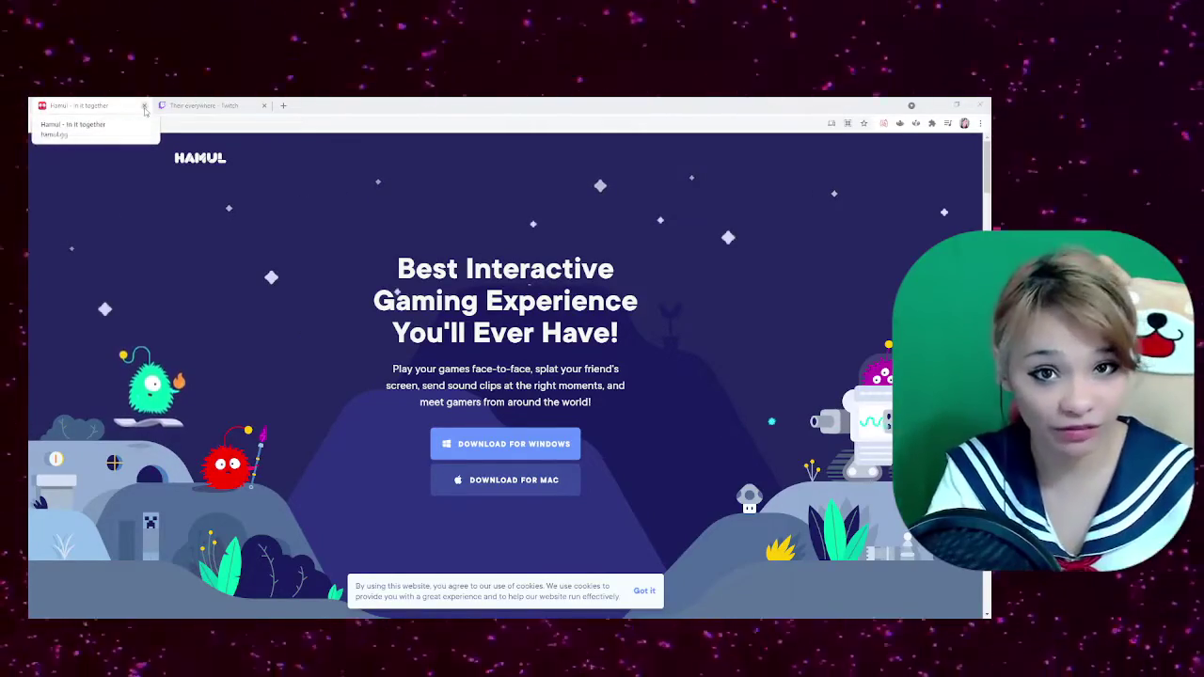
View the Twitch clip "Their everywhere" in full screen to see the webcam overlay in a game.
left_click(229, 106)
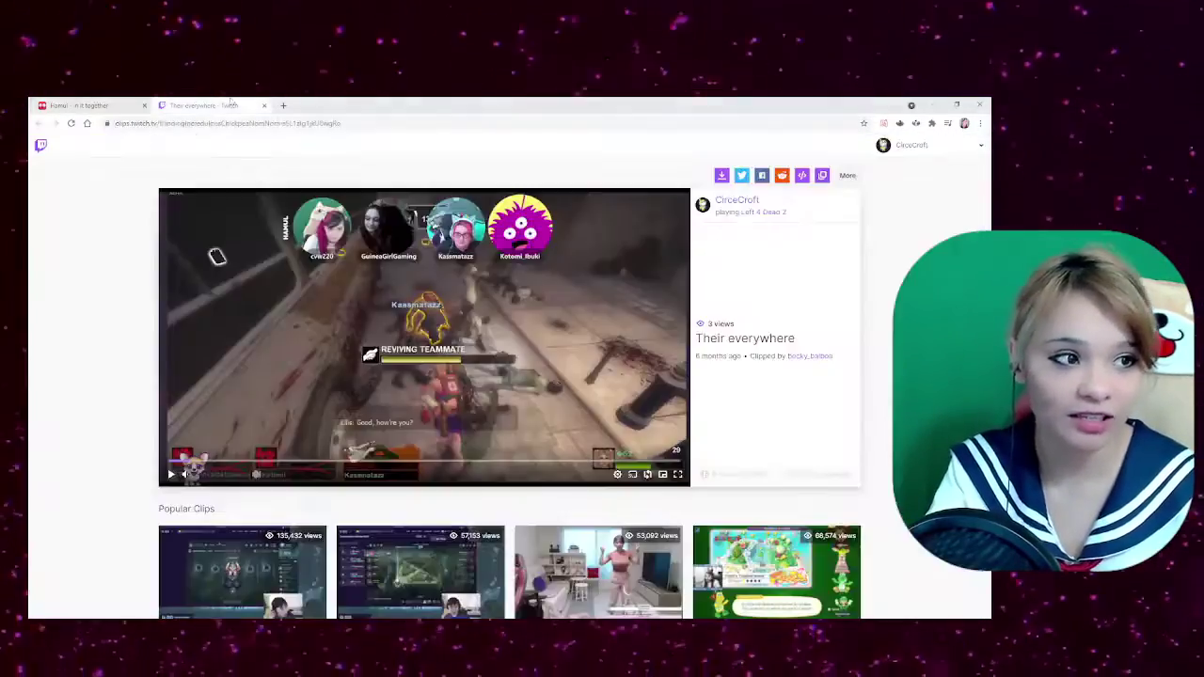
left_click(677, 474)
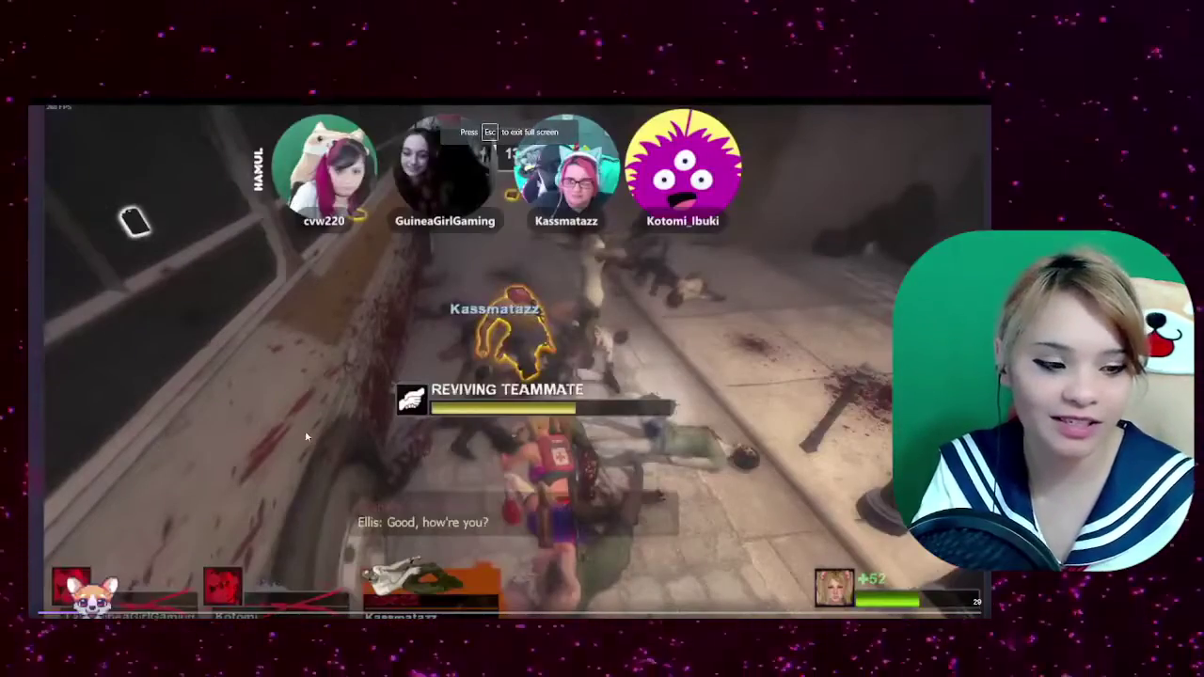
left_click(43, 628)
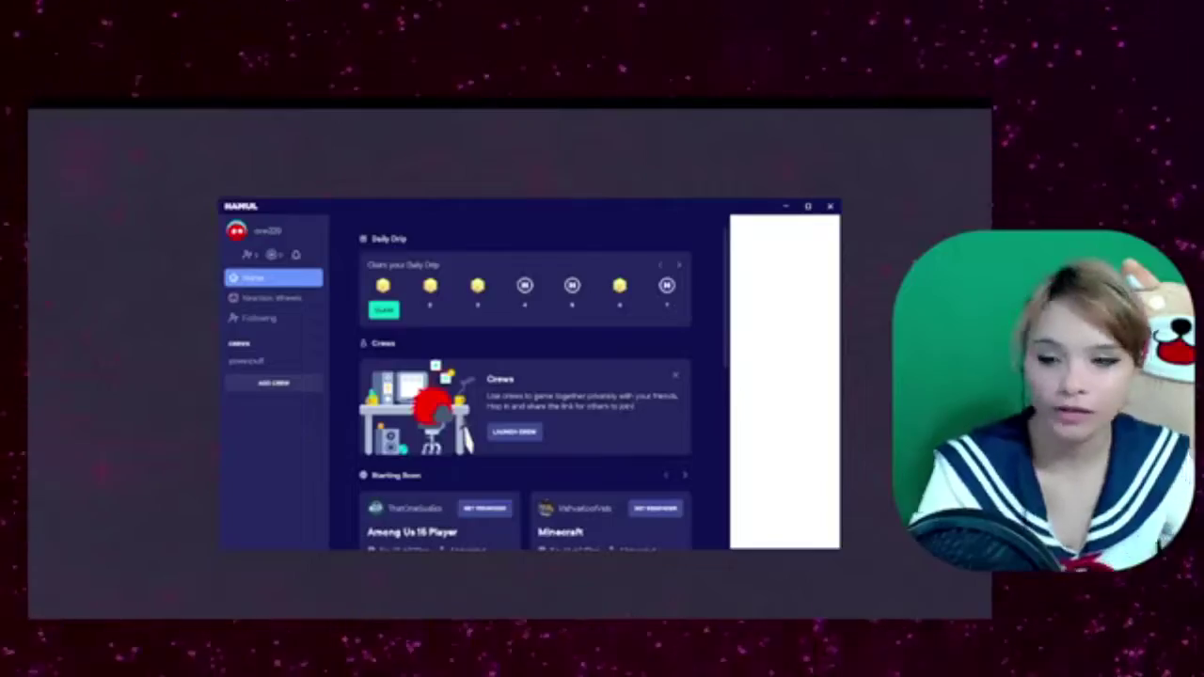
In the Hamul app, review the settings for General, Shortcuts and Notifications, including the reaction wheel, overlay and speaking shortcuts.
left_click(236, 235)
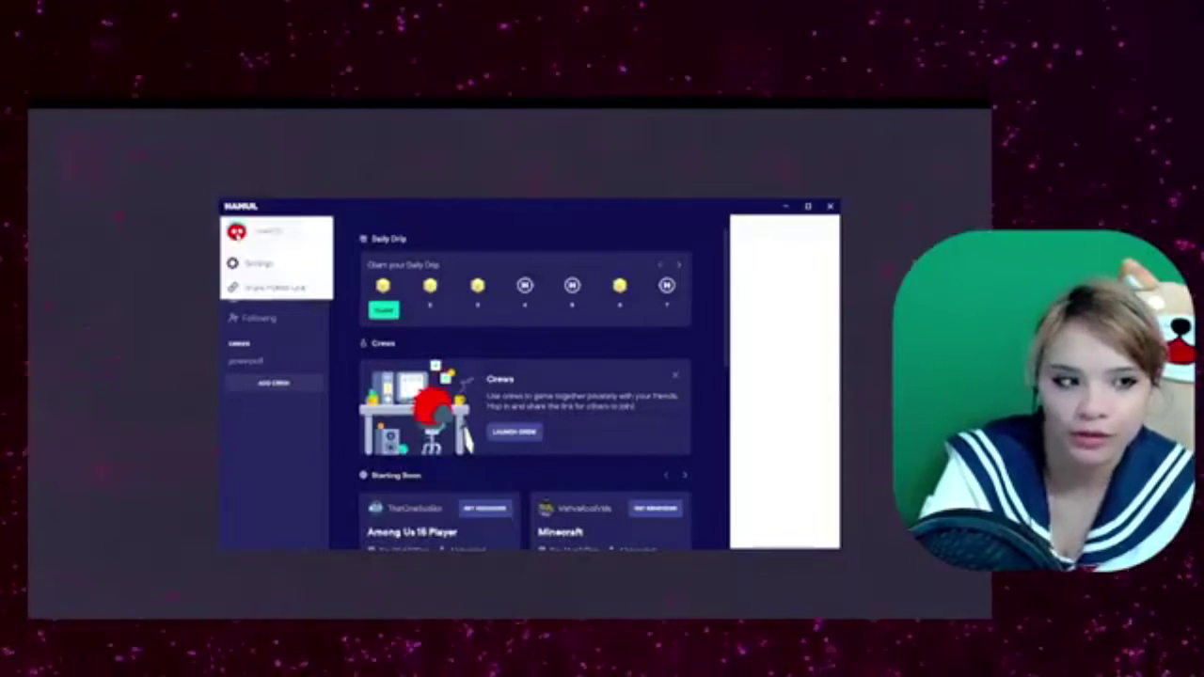
left_click(249, 264)
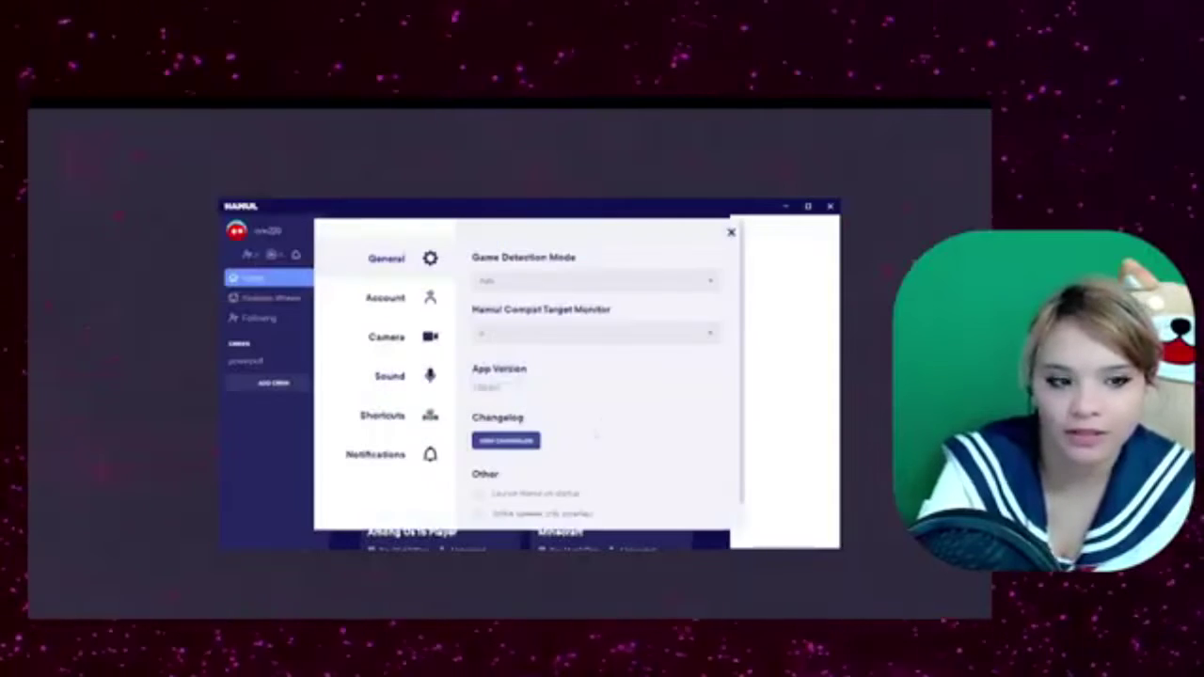
left_click(381, 421)
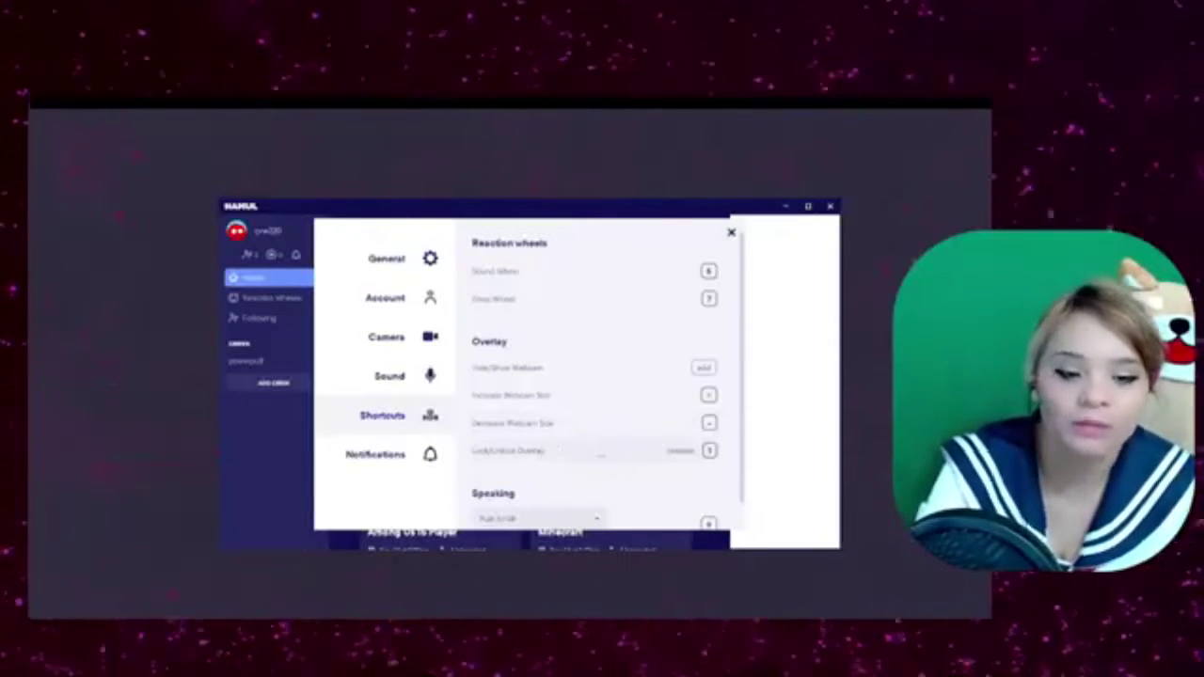
scroll(602, 455, "down", 1)
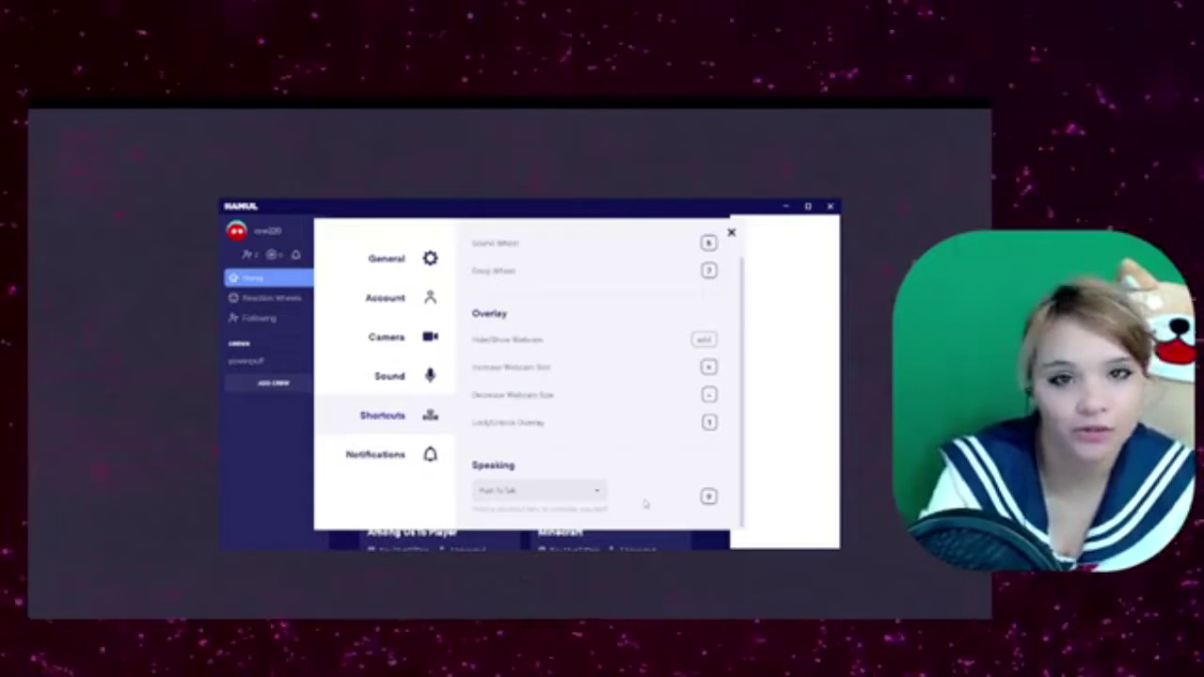
left_click(376, 455)
left_click(385, 258)
scroll(599, 395, "down", 1)
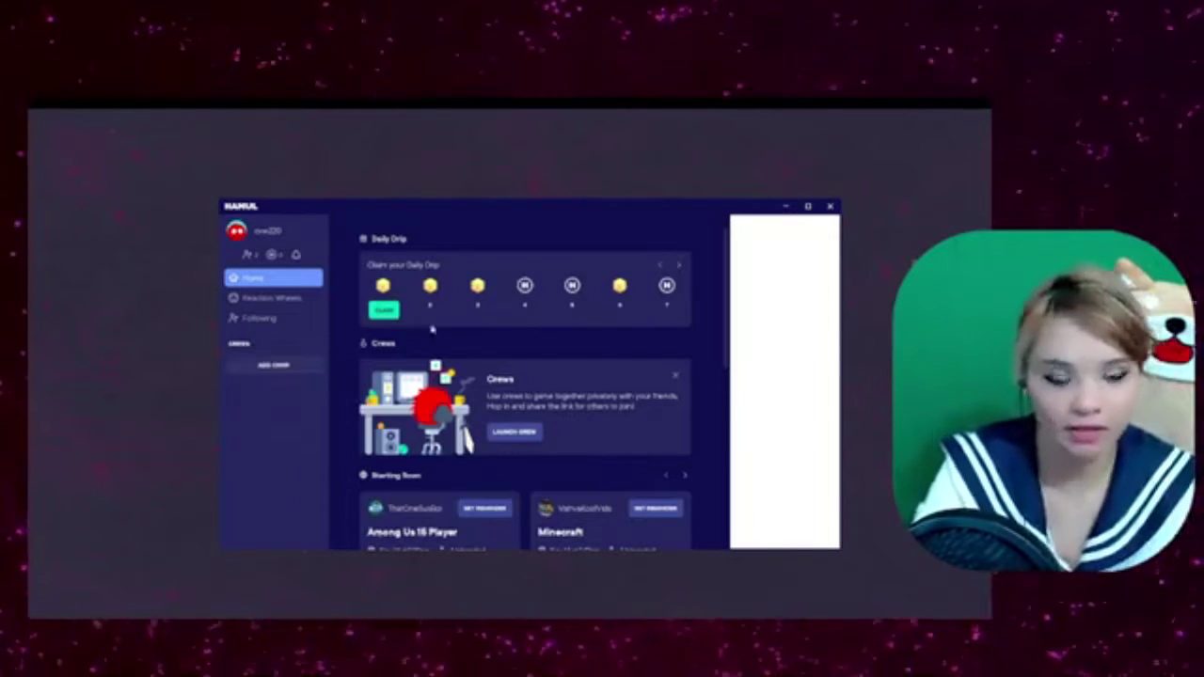
Create a new crew named powerpuff and start its party, sending "hey" in the party chat.
left_click(288, 366)
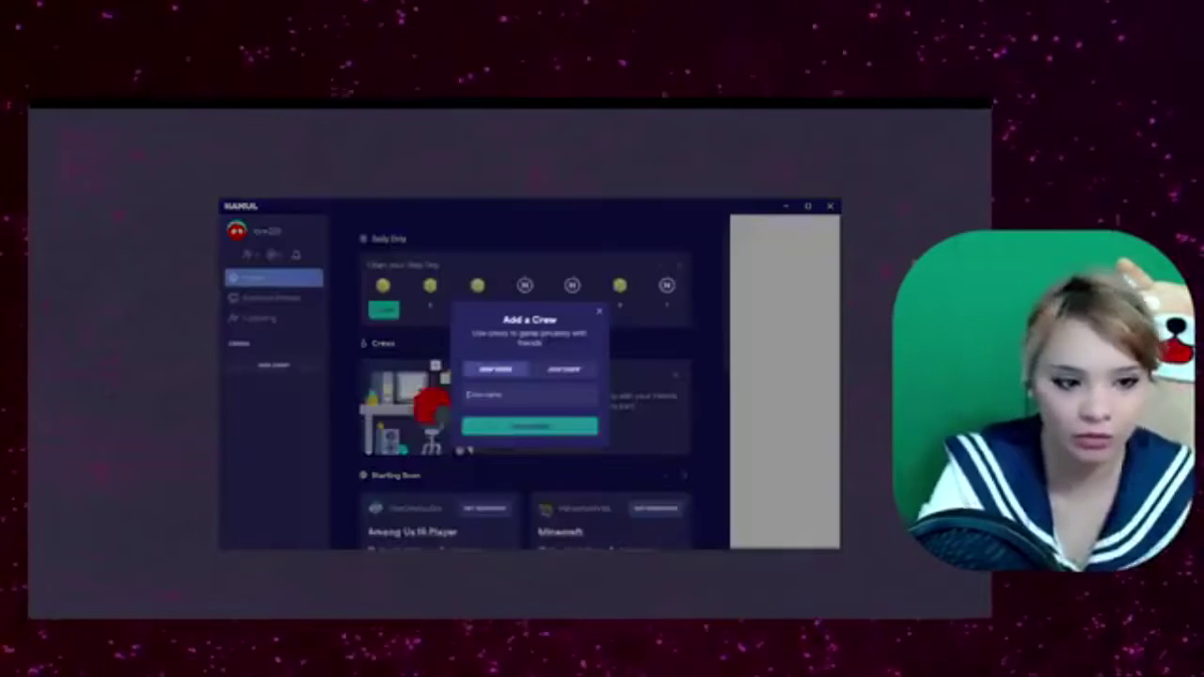
type("p")
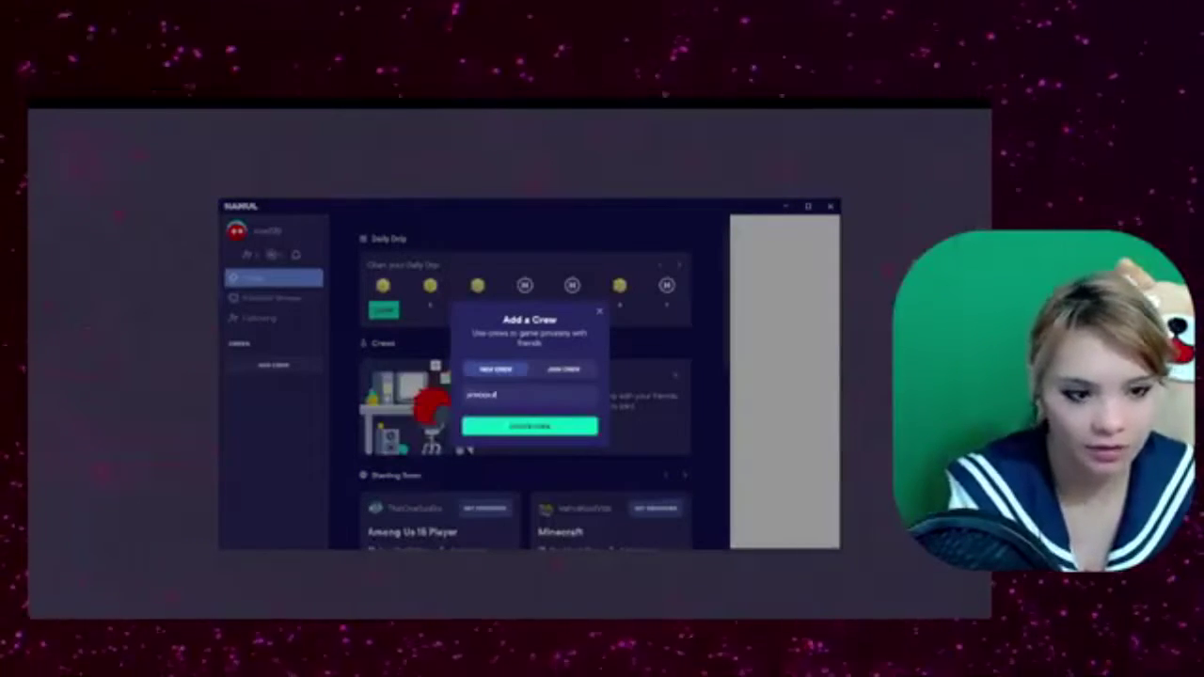
left_click(529, 426)
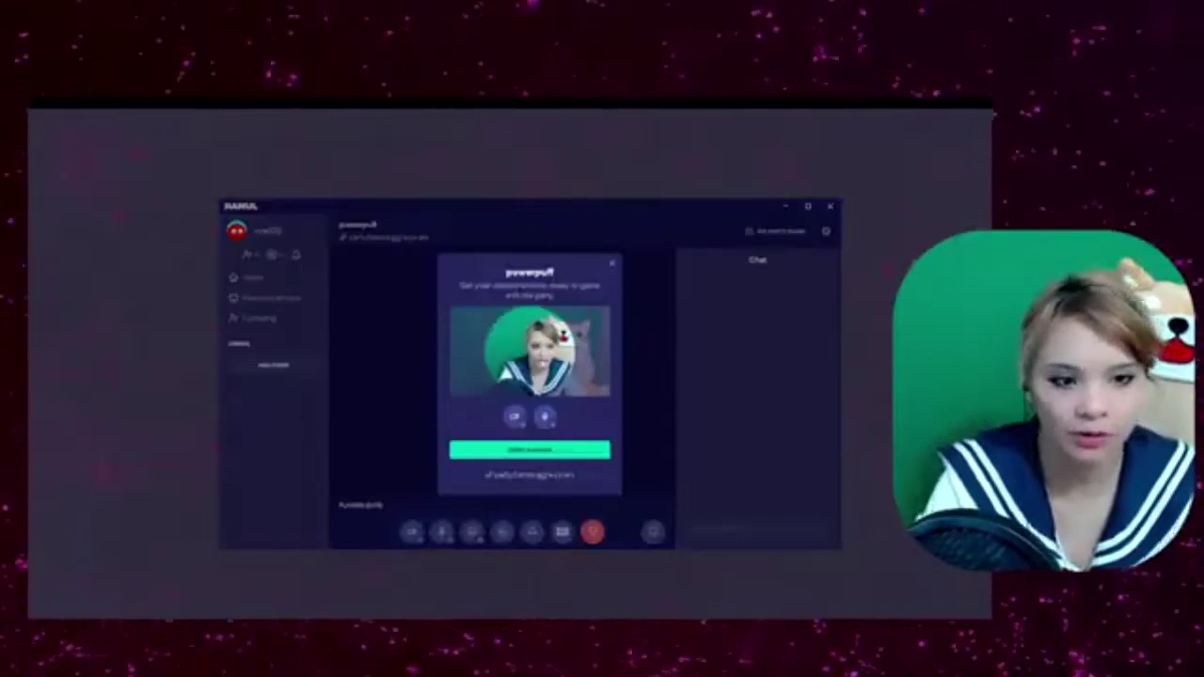
mouse_move(526, 478)
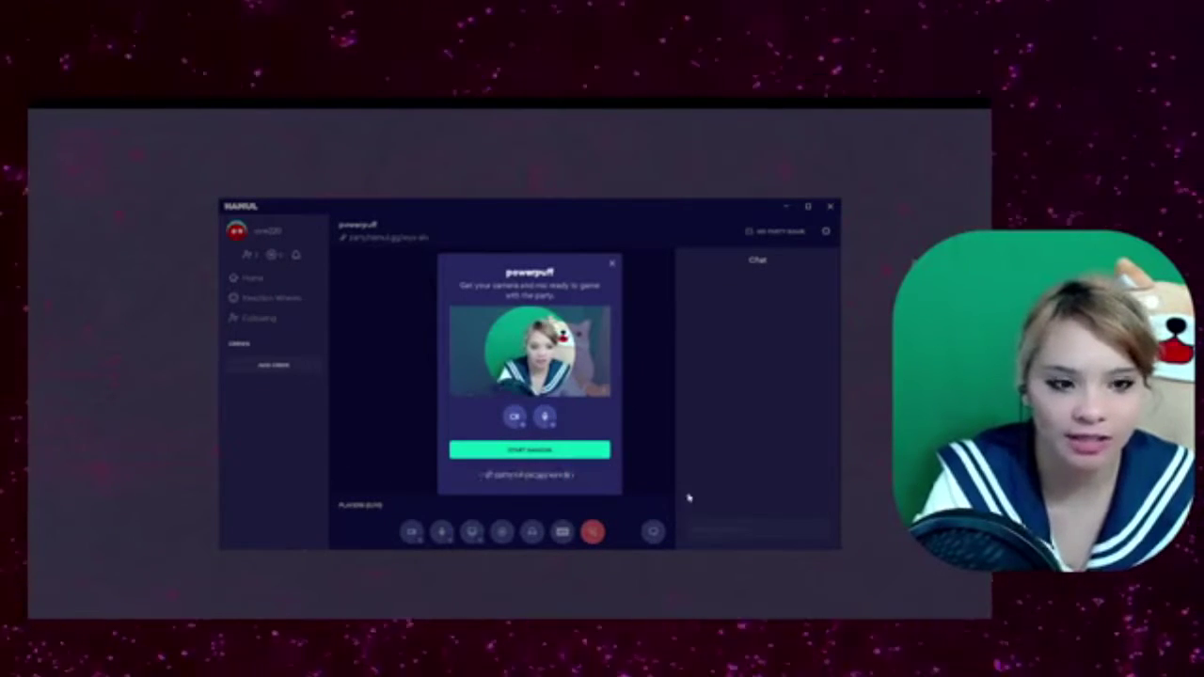
left_click(538, 451)
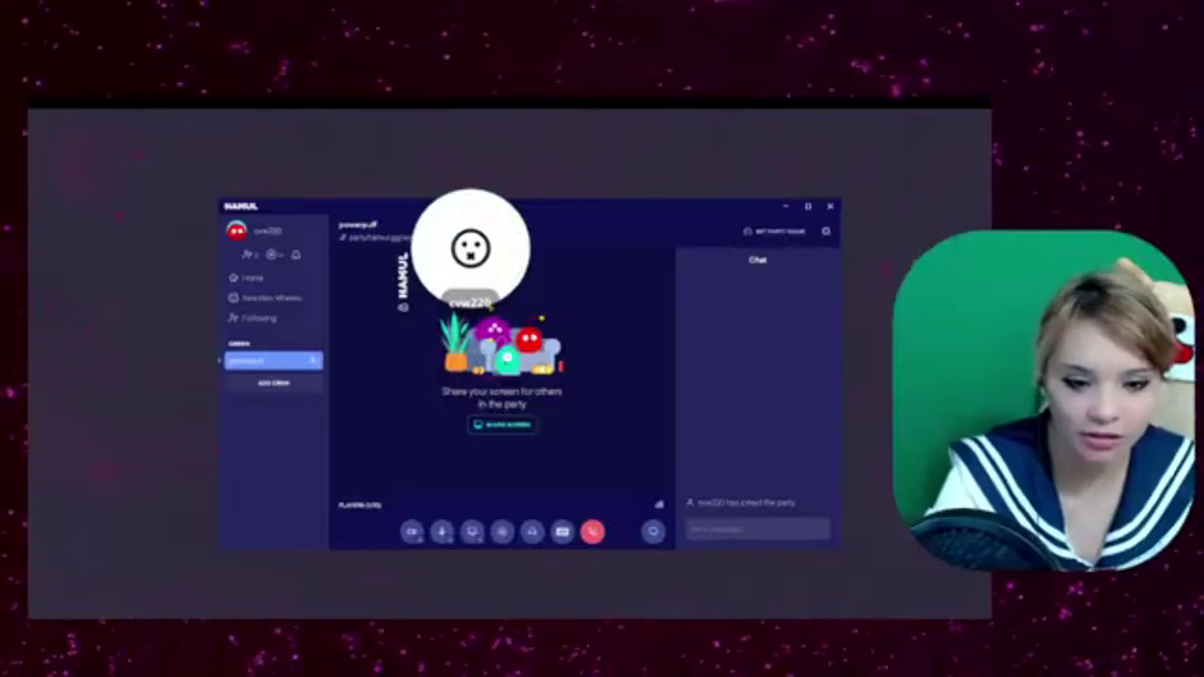
left_click(704, 528)
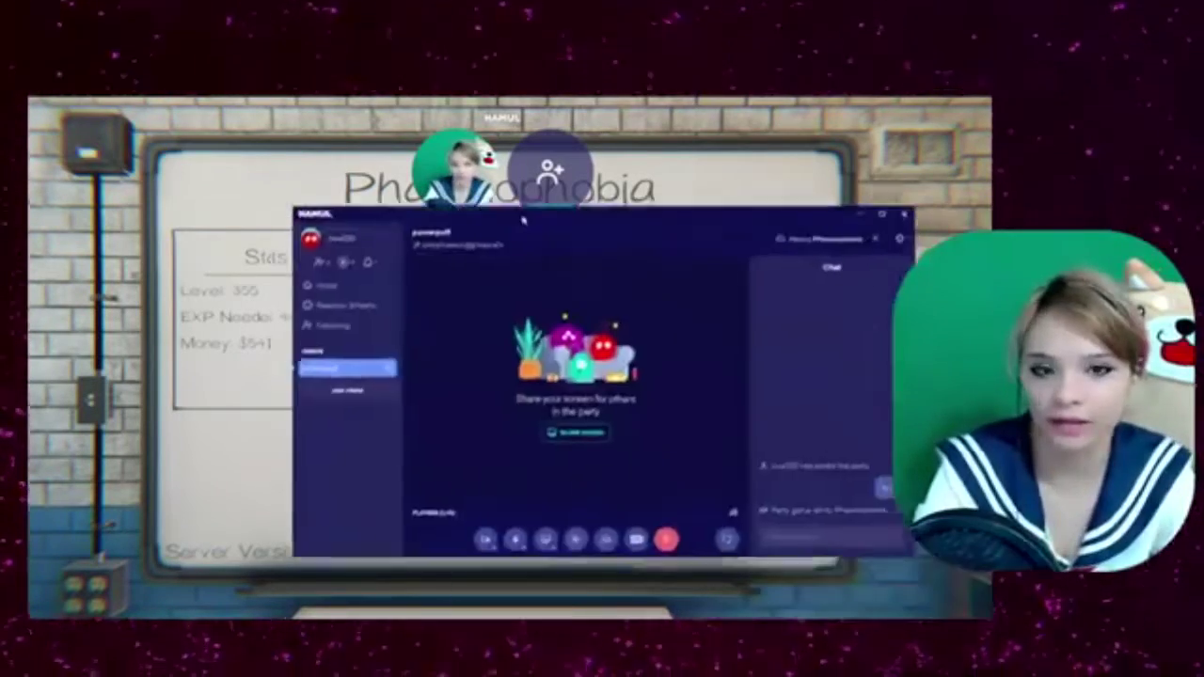
Reposition the Hamul window and move the webcam overlay slightly lower over the Phasmophobia menu.
left_click_drag(524, 220, 562, 191)
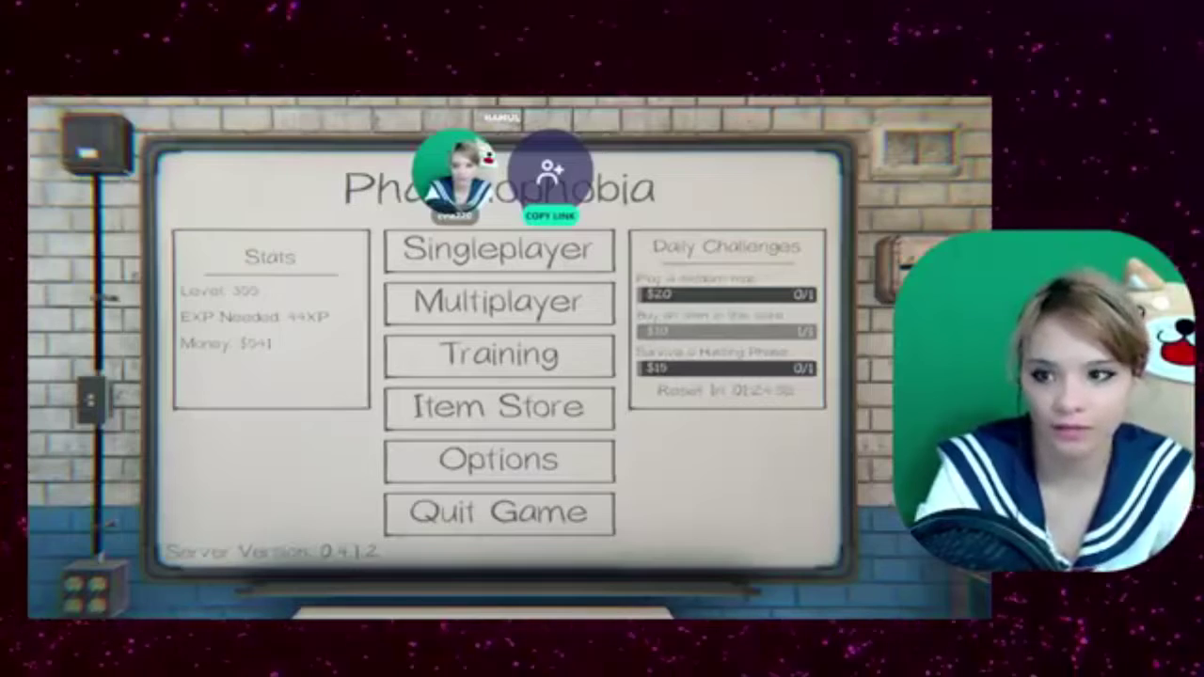
mouse_move(506, 135)
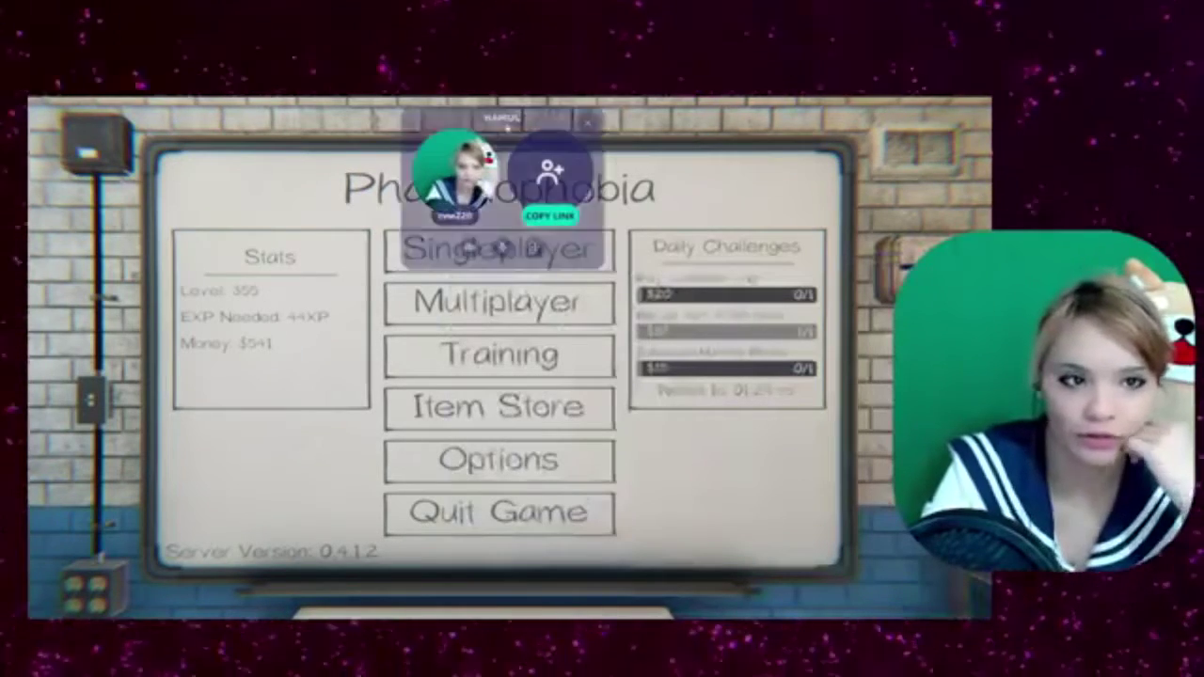
left_click_drag(506, 135, 505, 160)
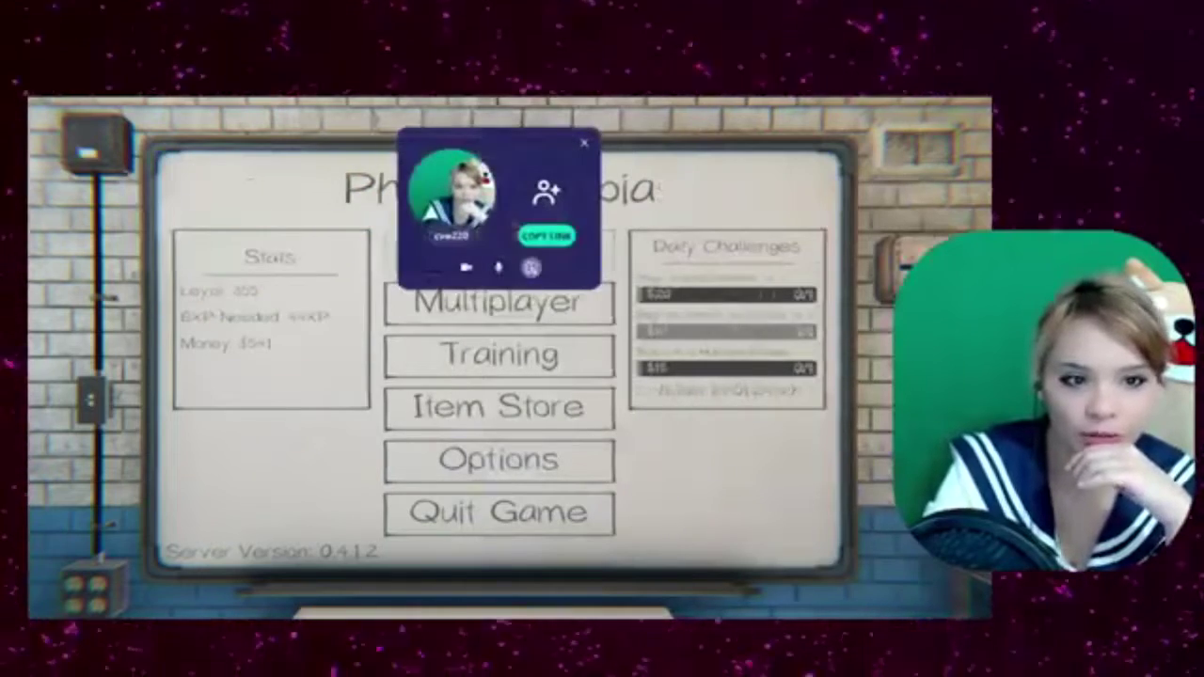
Try the landscape layout for the webcam overlay, return it to Portrait, and increase the video size.
left_click(533, 269)
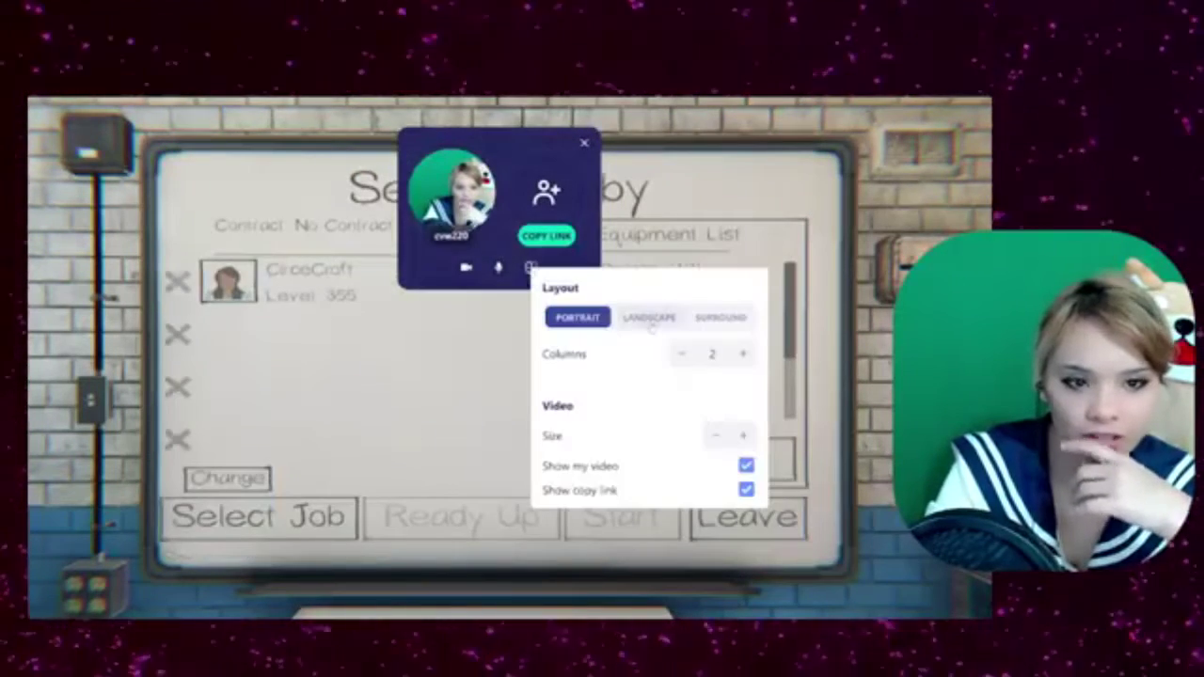
left_click(649, 317)
left_click(577, 317)
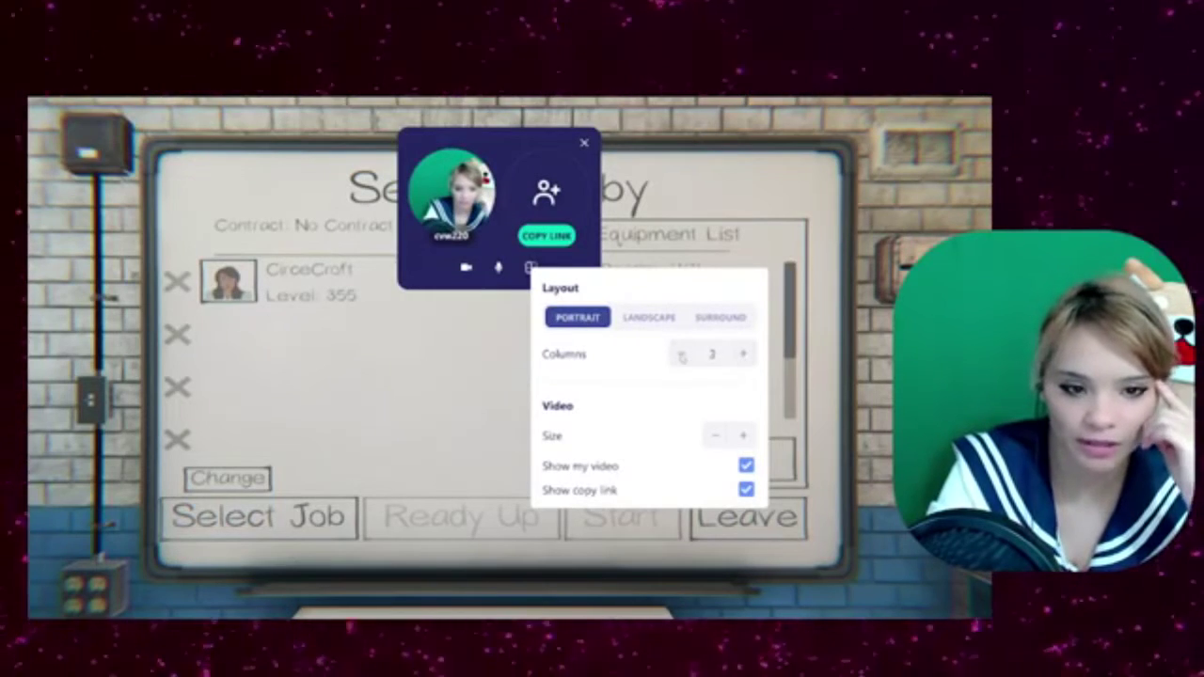
left_click(742, 435)
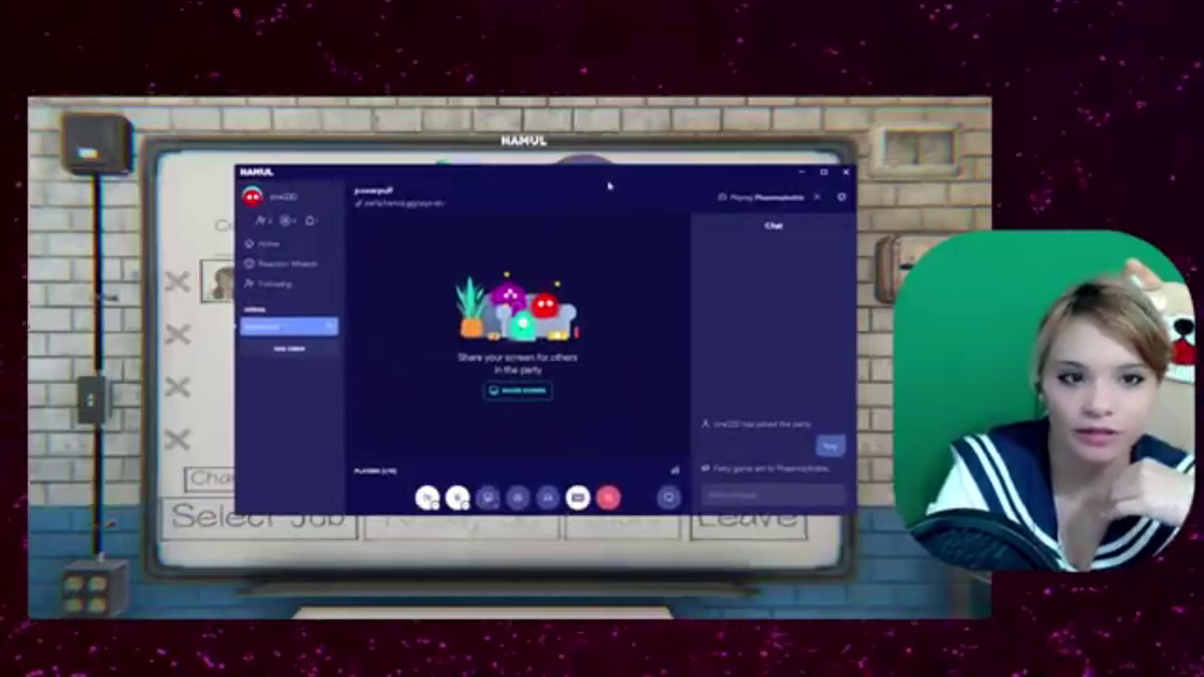
View the emoji reaction wheel and send two emoji reactions over the game, including the heart-eyes face.
left_click_drag(610, 186, 614, 302)
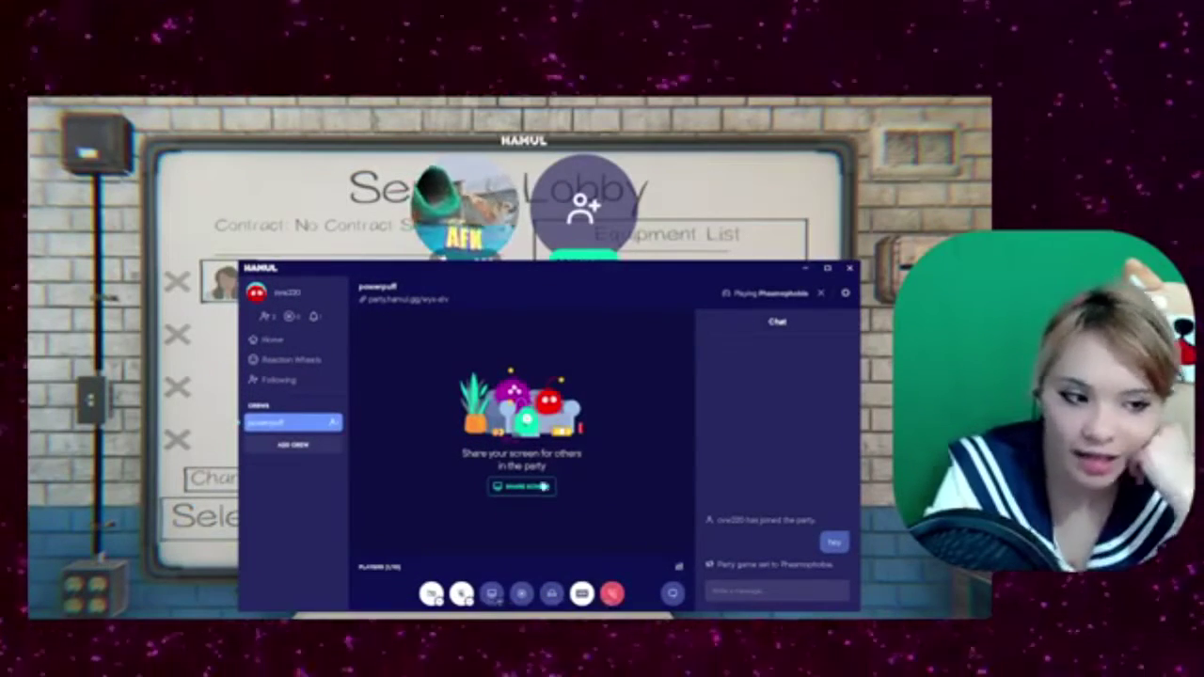
left_click(303, 359)
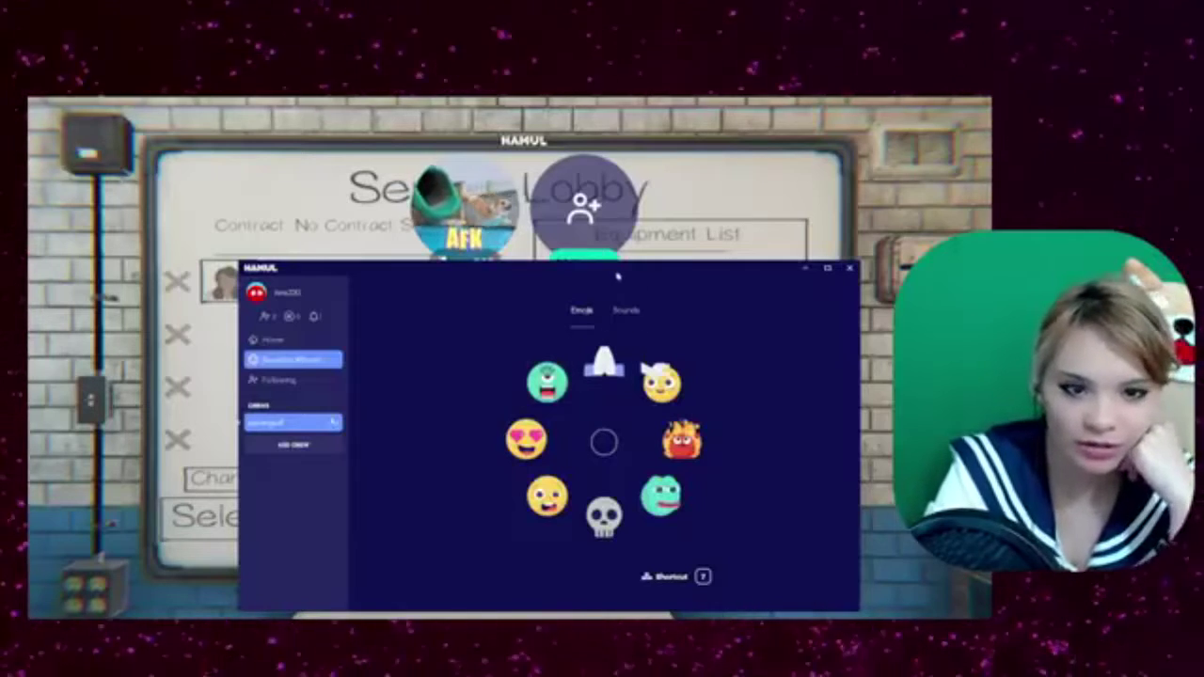
key("shift+grave")
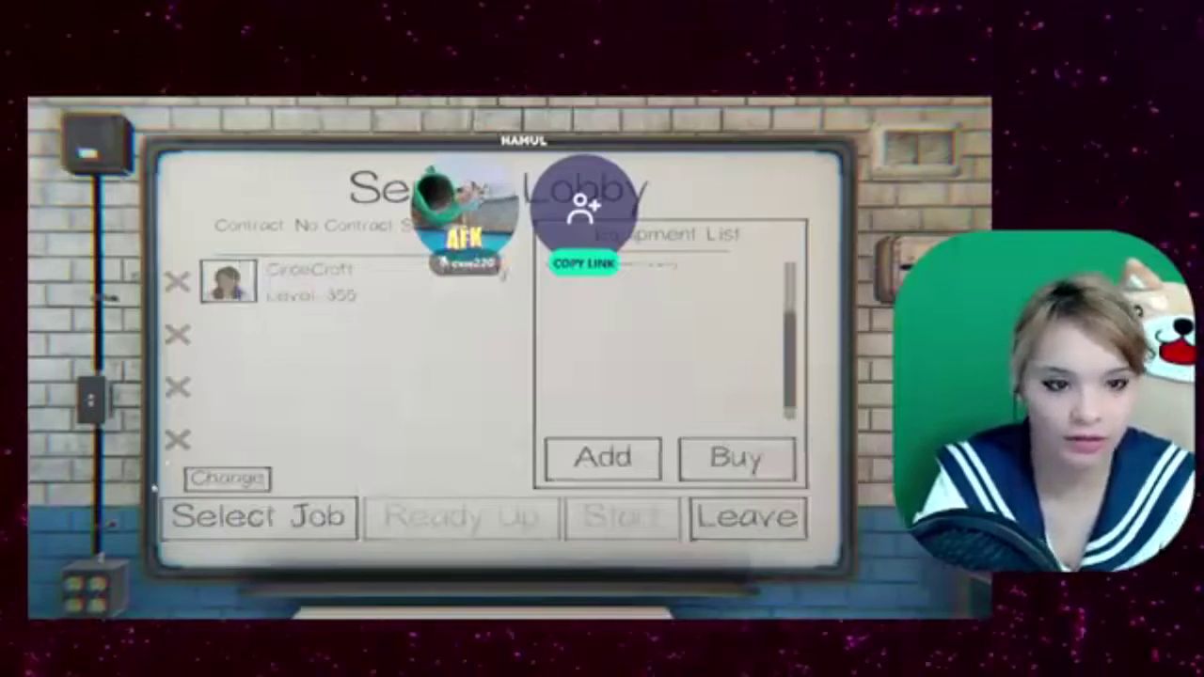
key("grave")
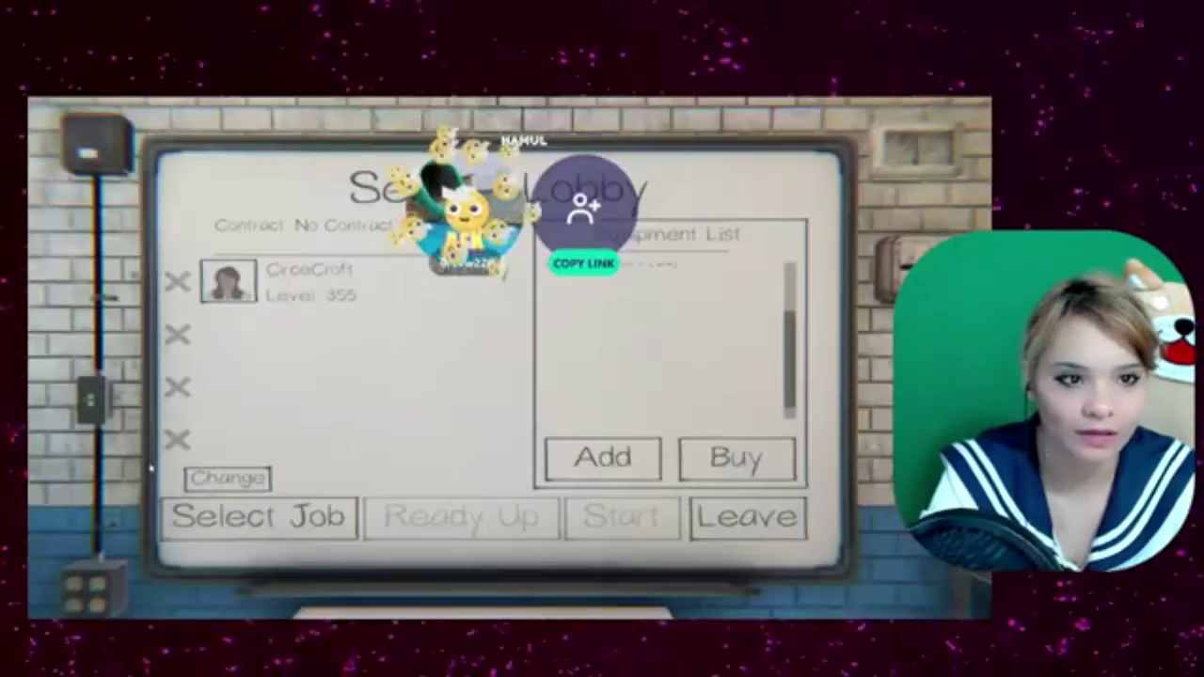
key("shift+grave")
Review the sound reaction wheel and browse the upcoming and live parties on the home page.
left_click_drag(625, 194, 494, 185)
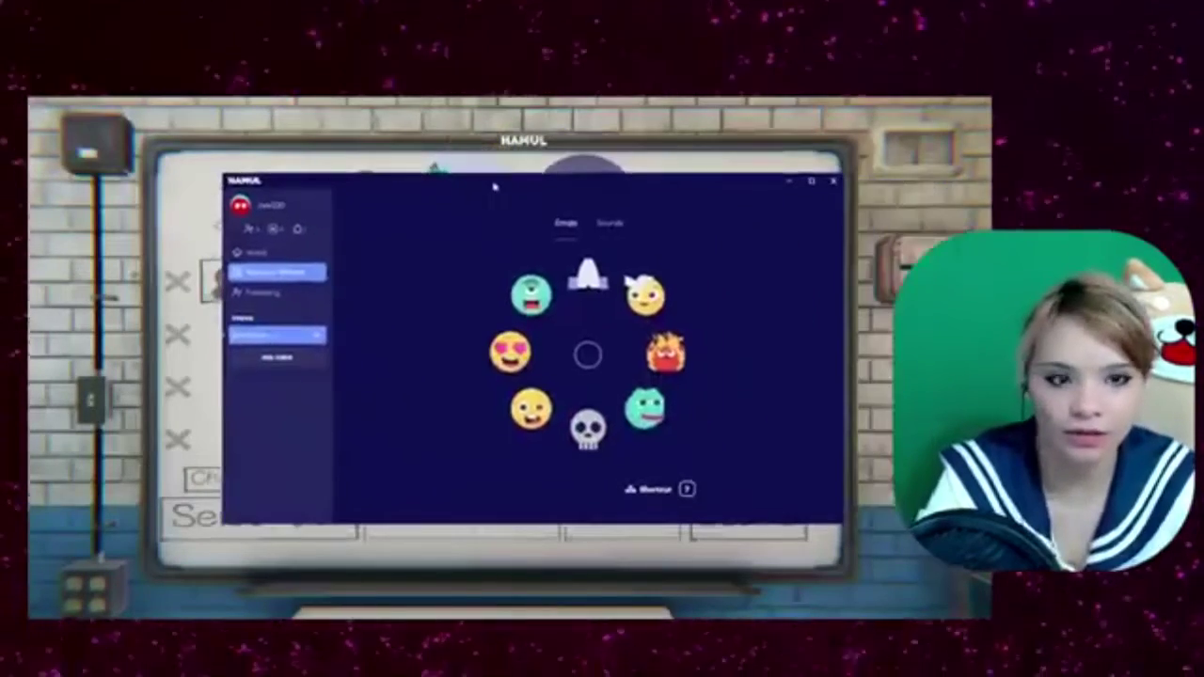
left_click(608, 226)
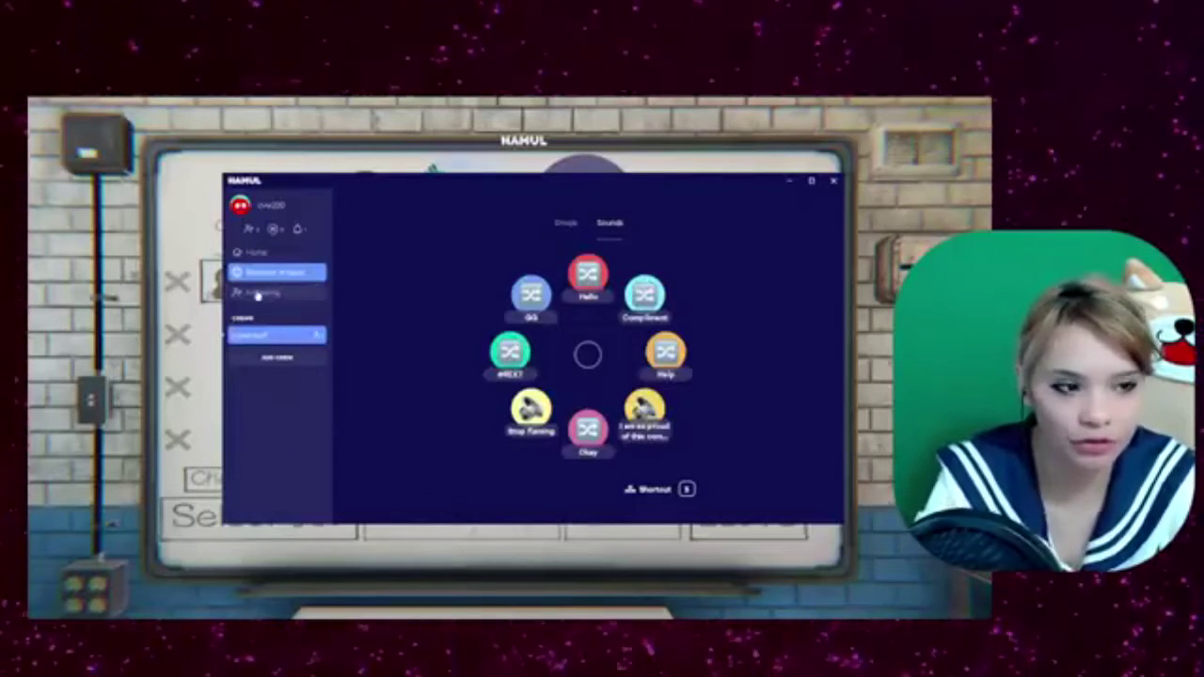
left_click(257, 253)
scroll(468, 297, "down", 2)
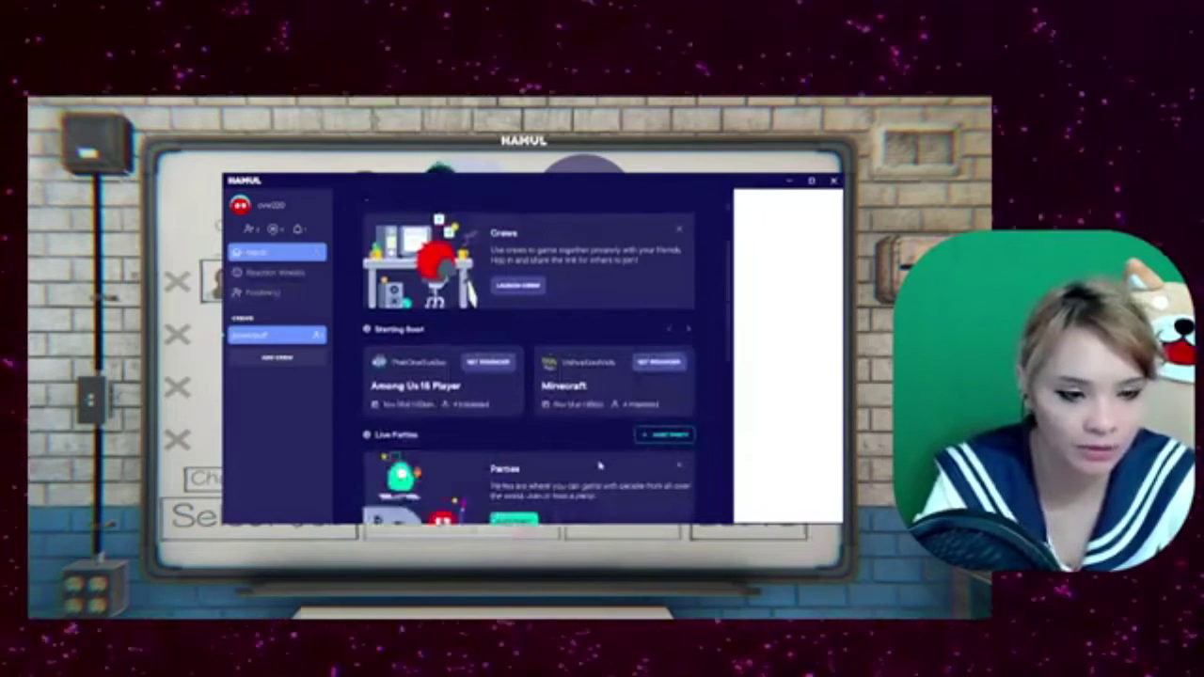
scroll(599, 465, "down", 2)
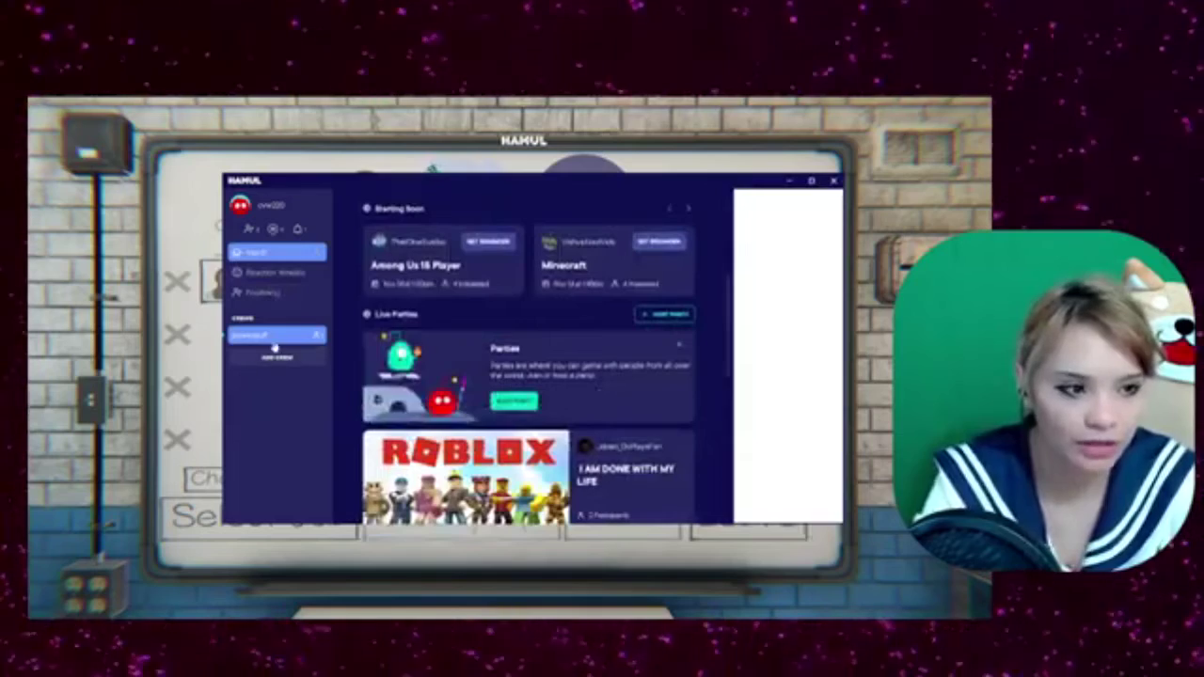
Browse the power-ups in the powerpuff crew's party, and leave the party by closing Hamul.
left_click(275, 336)
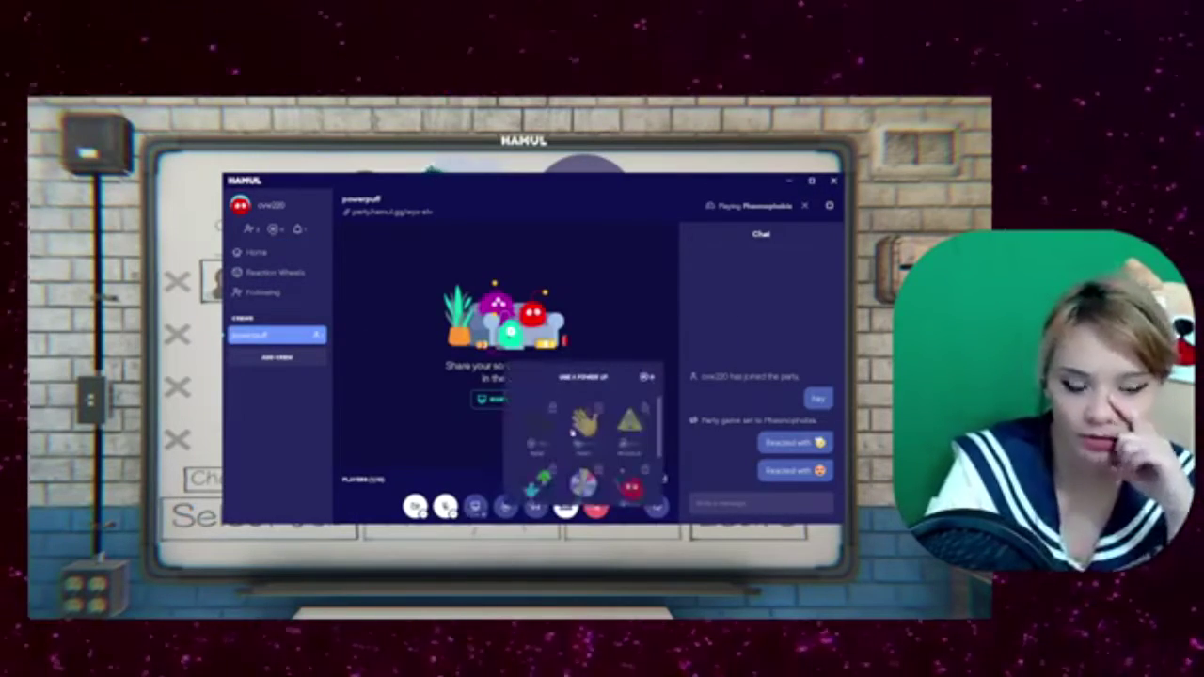
scroll(574, 435, "down", 2)
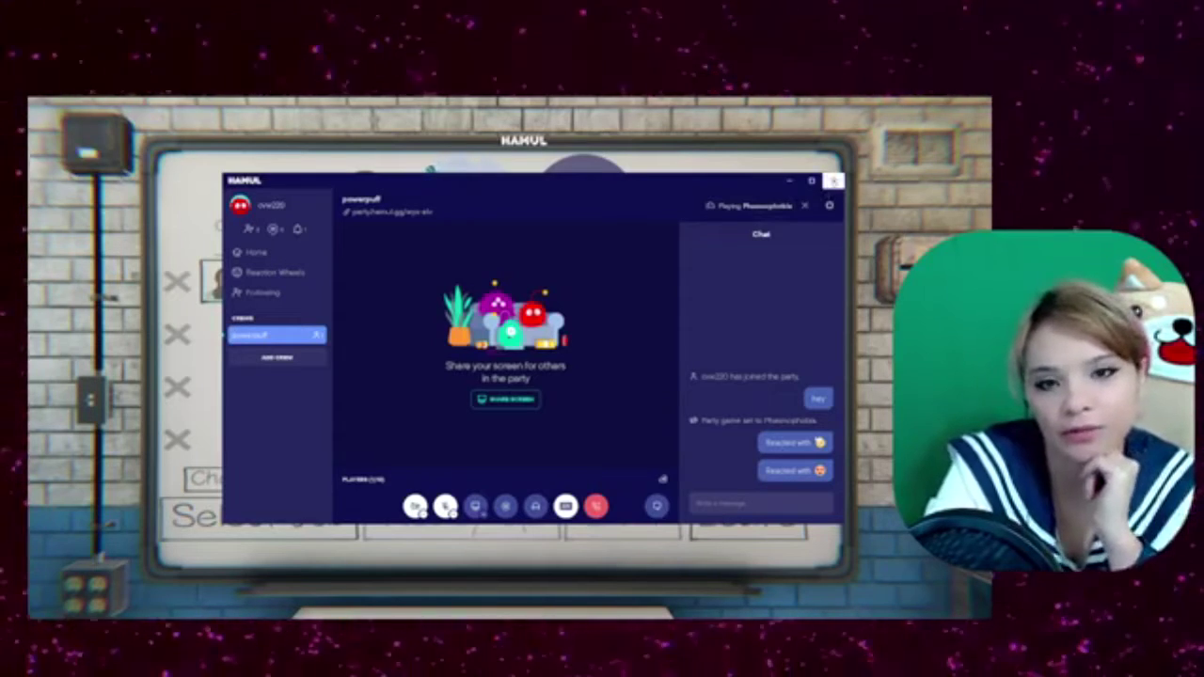
left_click(595, 506)
left_click(833, 181)
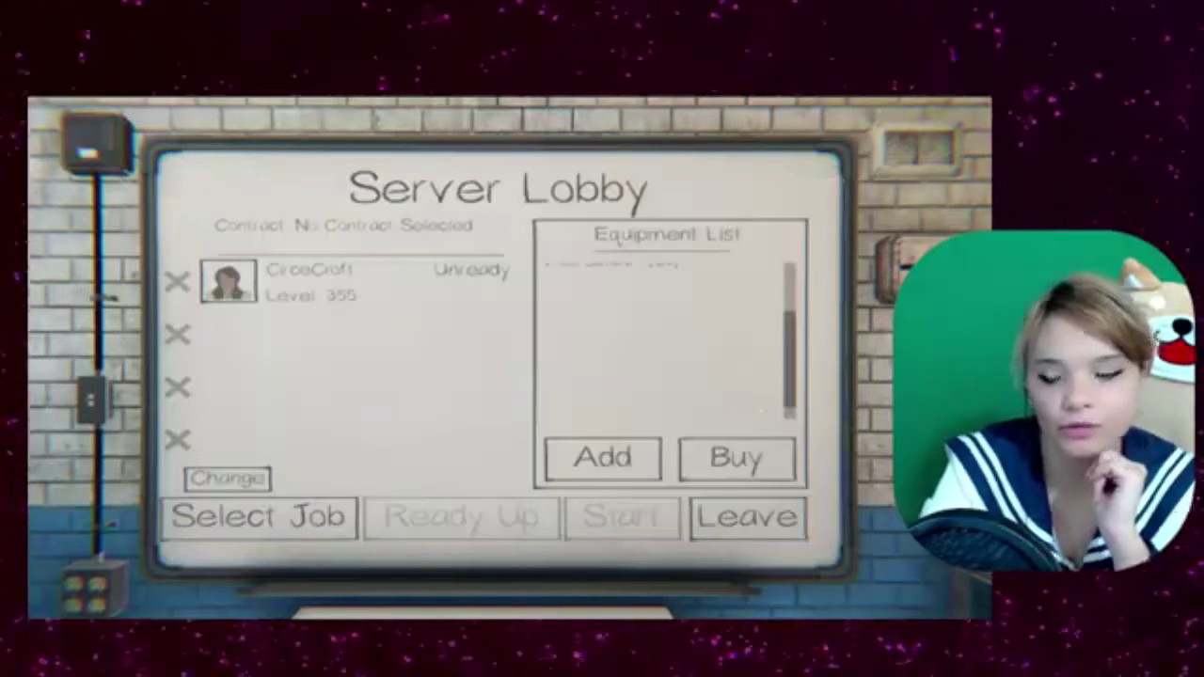